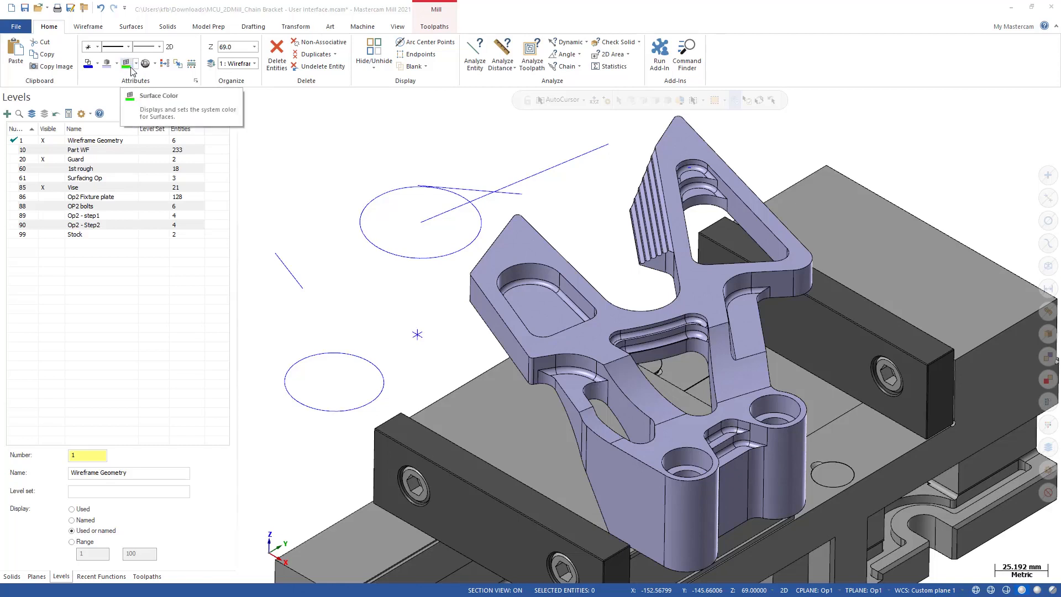
- Set the default wireframe attributes to red, the thickest line width and the dash-dot-dot line style
left_click(98, 66)
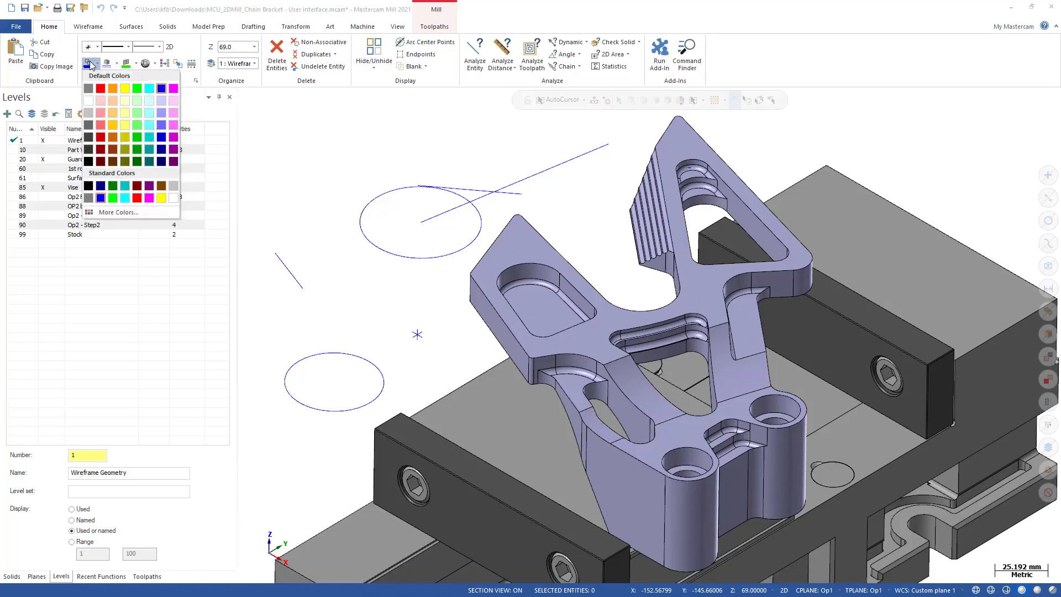
left_click(100, 89)
left_click(159, 47)
left_click(145, 105)
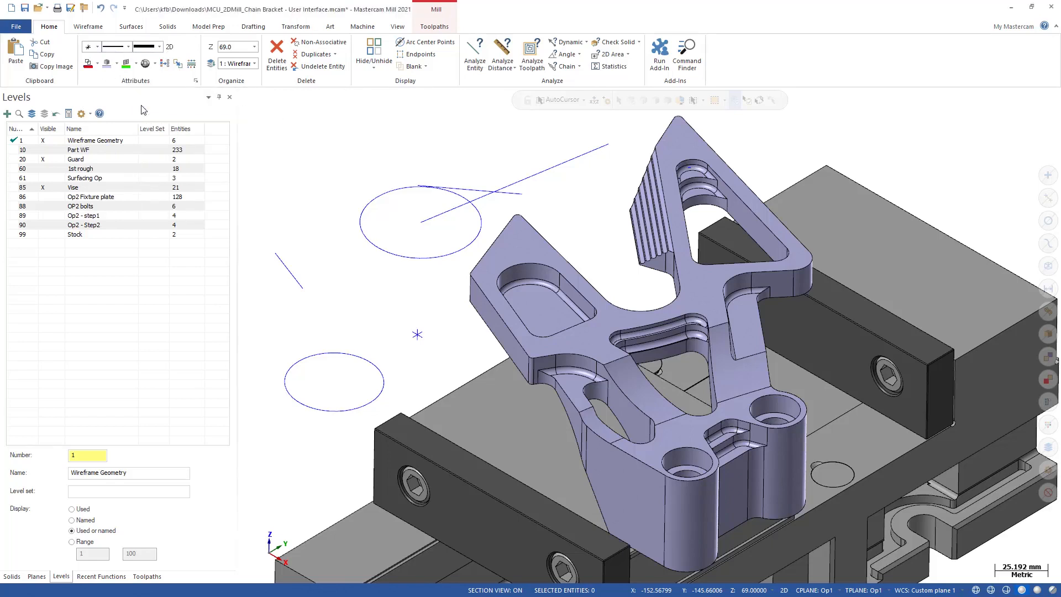
left_click(128, 46)
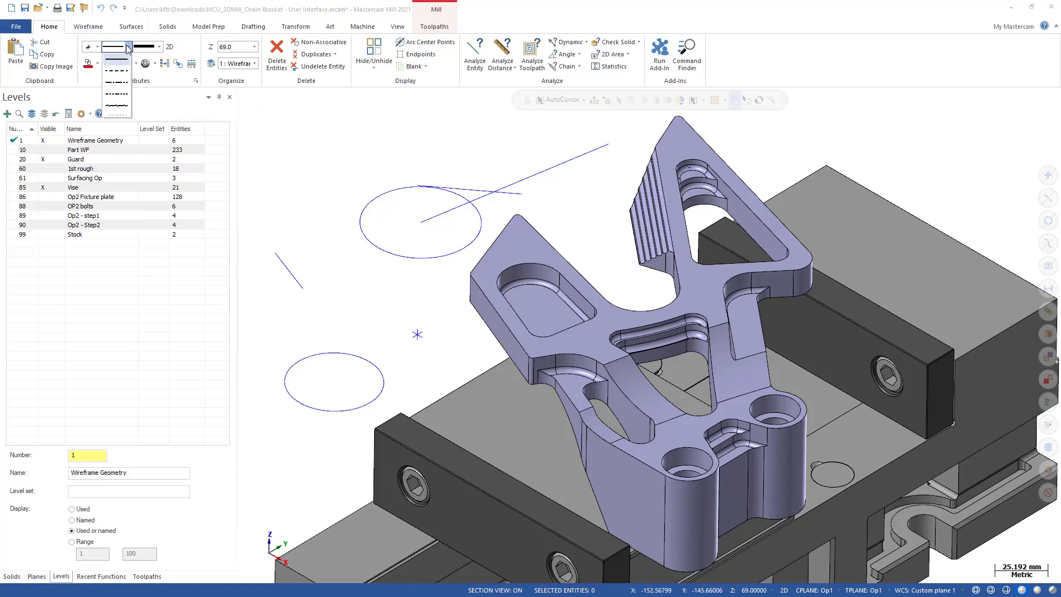
left_click(117, 96)
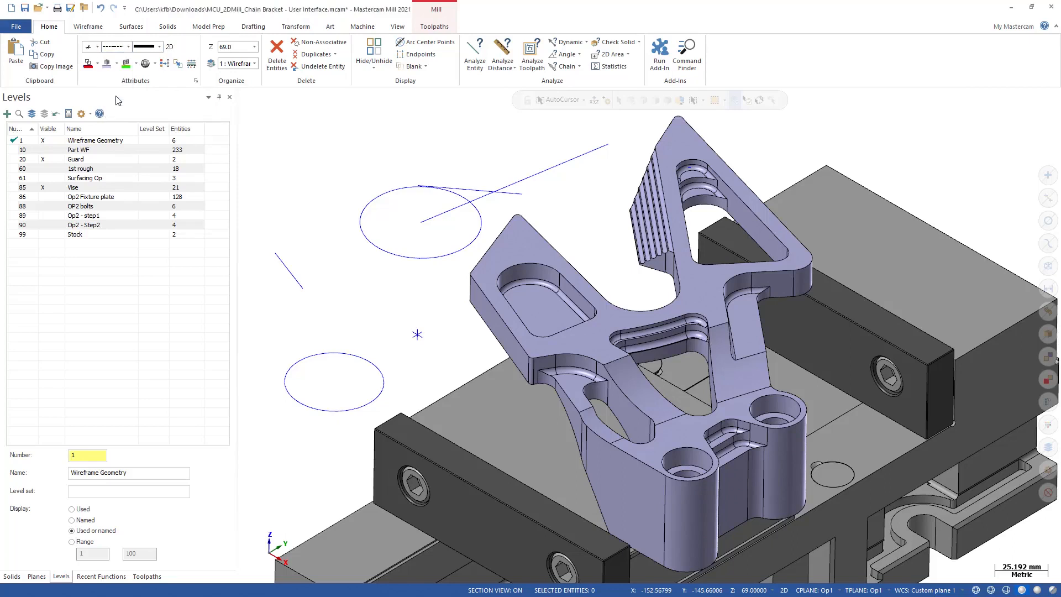
- Draw a center-point circle of about 21 mm radius just above the larger blue circle
left_click(91, 26)
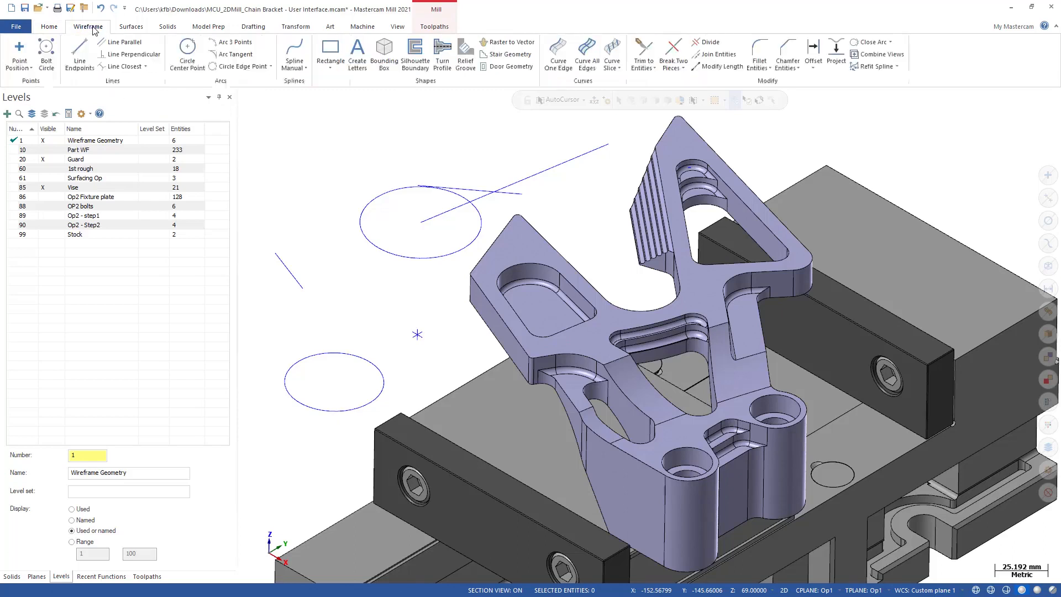
left_click(182, 53)
left_click(364, 166)
left_click(352, 142)
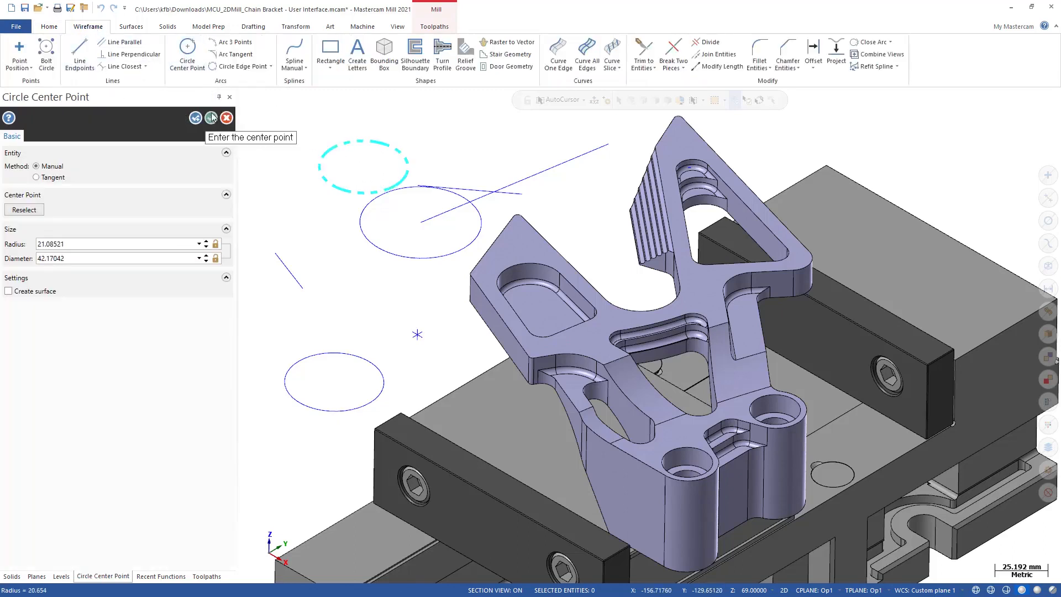
left_click(211, 118)
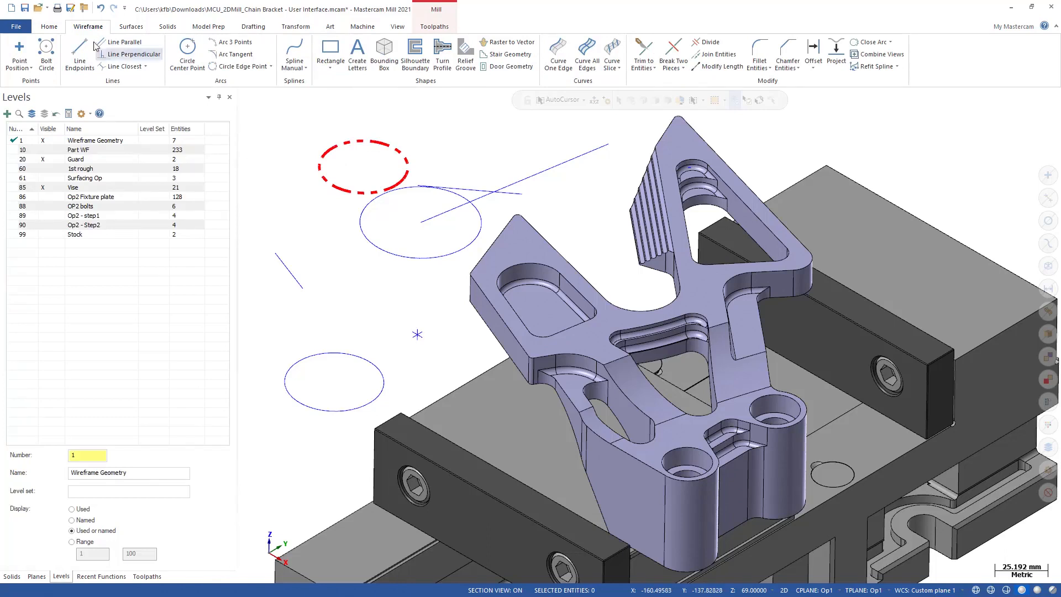
- Draw a slanted line by endpoints between the short blue line and the point marker
left_click(45, 26)
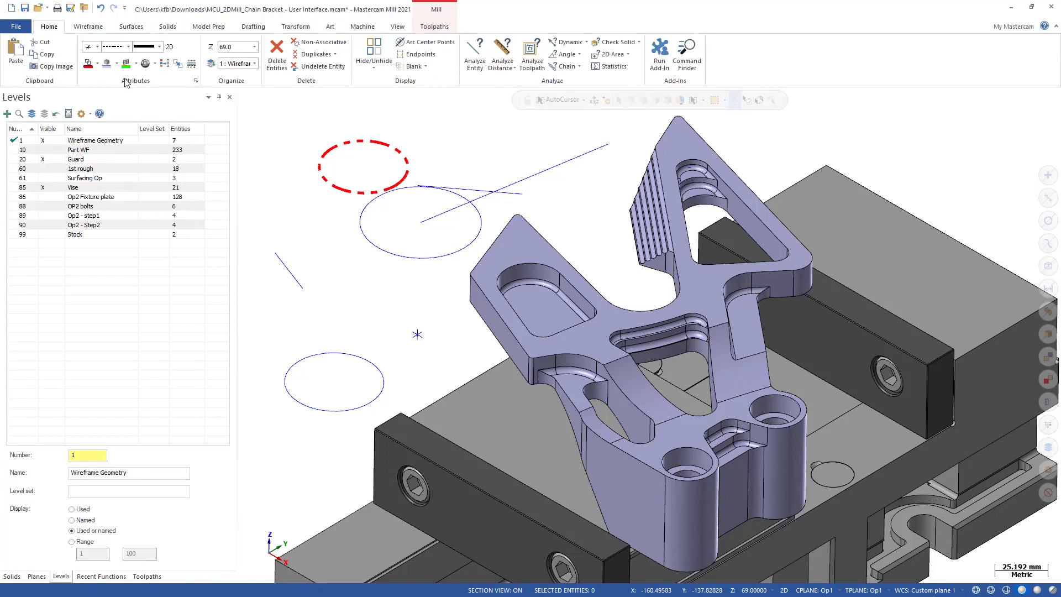
left_click(90, 26)
left_click(80, 55)
left_click(363, 314)
left_click(323, 254)
left_click(210, 118)
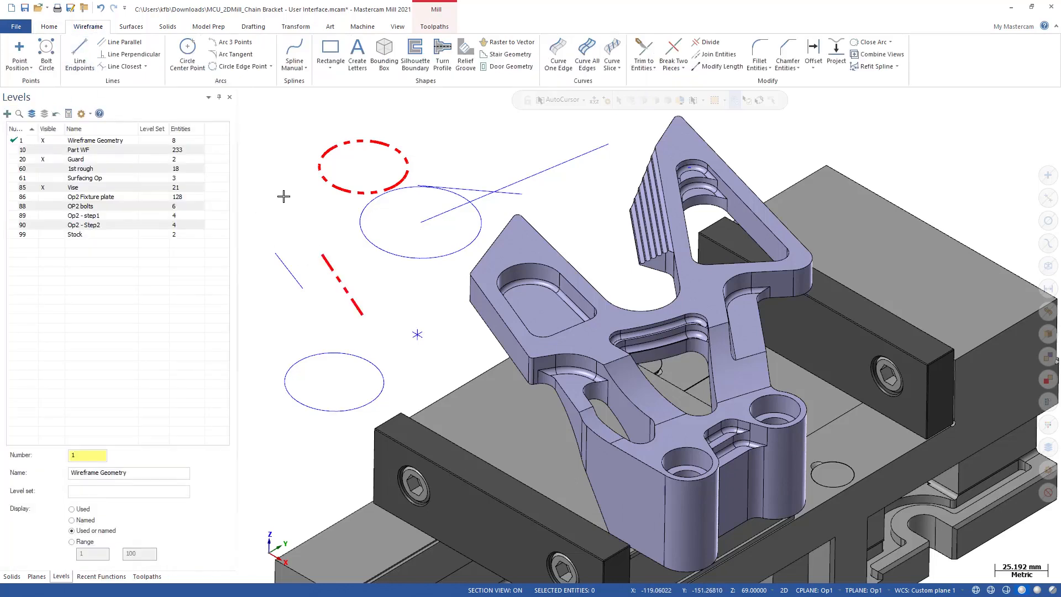
- Change the line style of the larger blue circle to solid
left_click(50, 28)
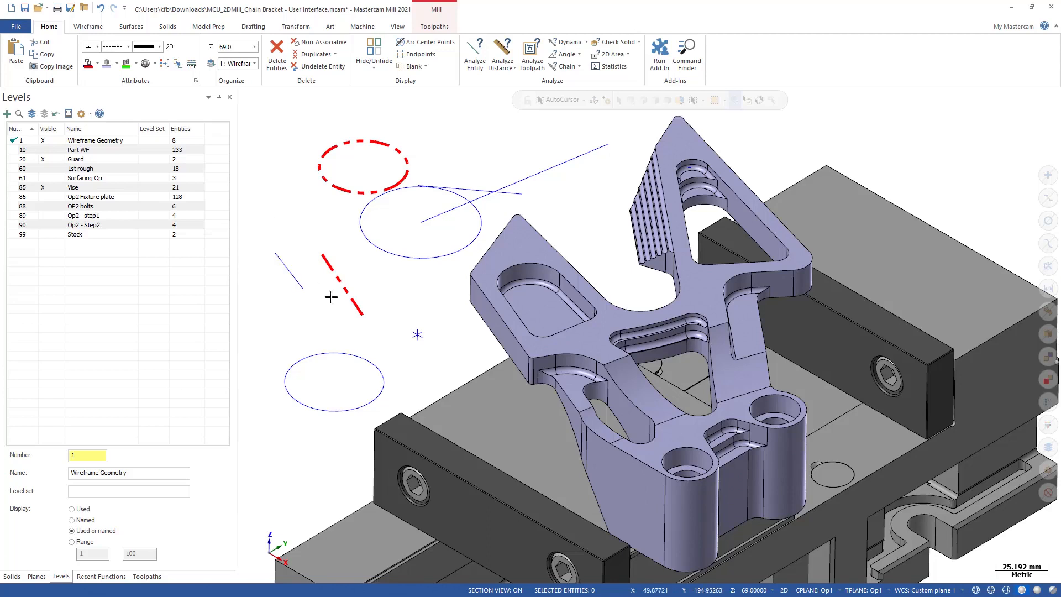
left_click(442, 257)
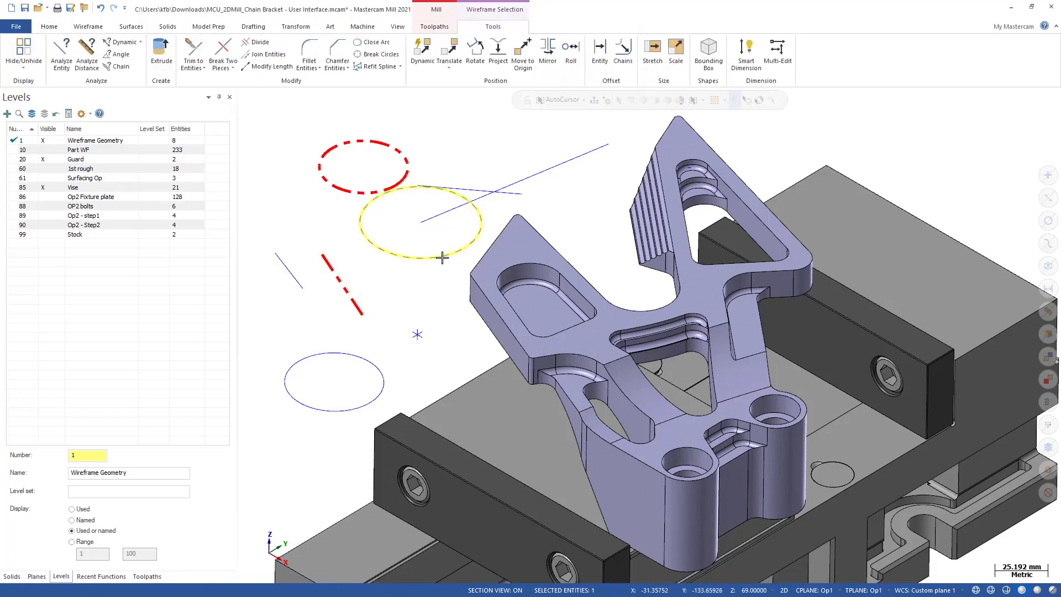
right_click(442, 257)
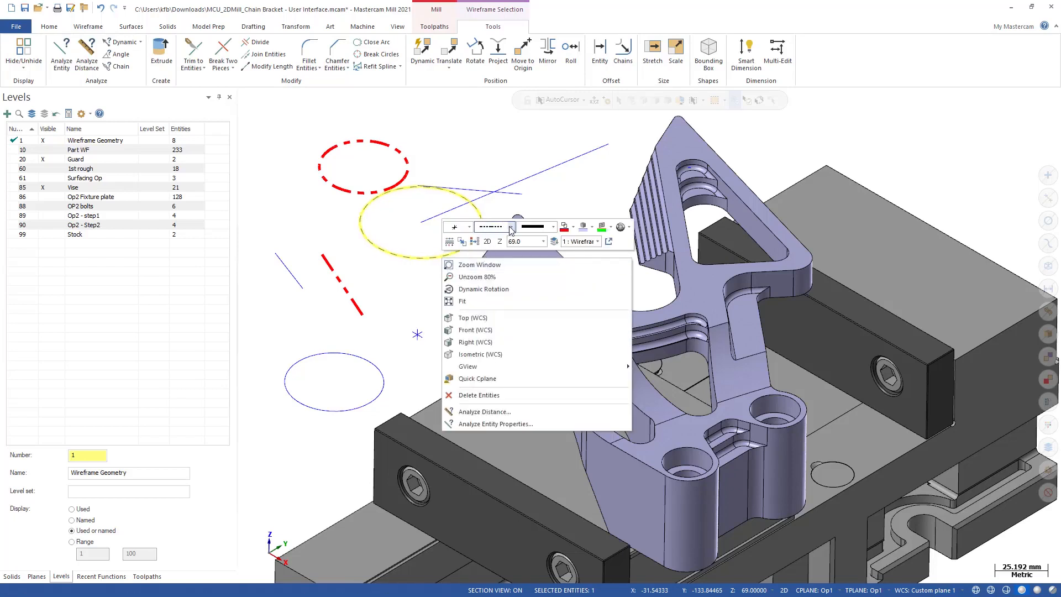
left_click(511, 226)
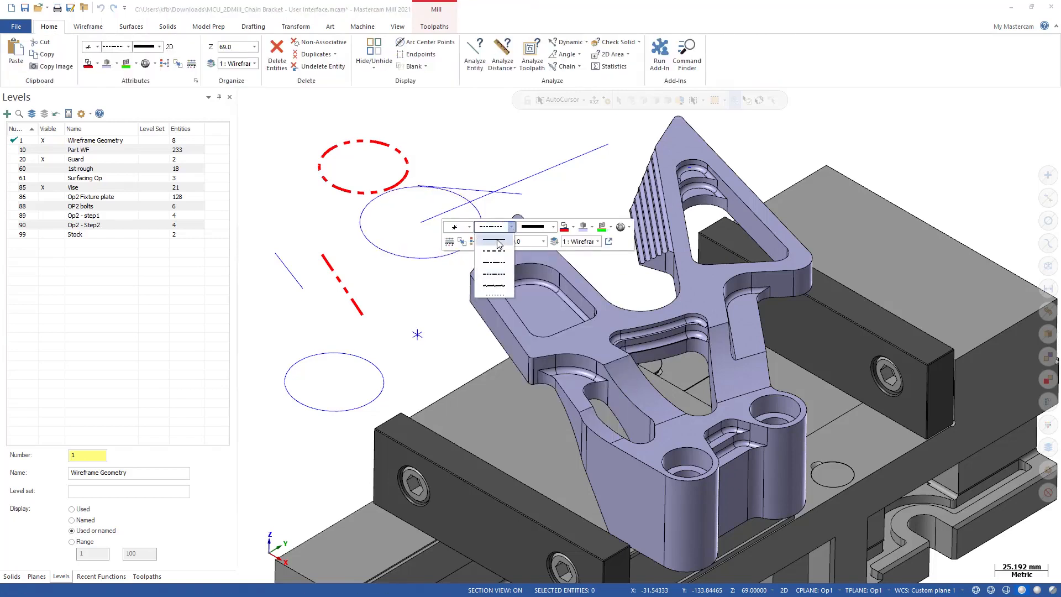
left_click(499, 244)
- Give the larger circle the thickest line width and the red wireframe color
left_click(481, 235)
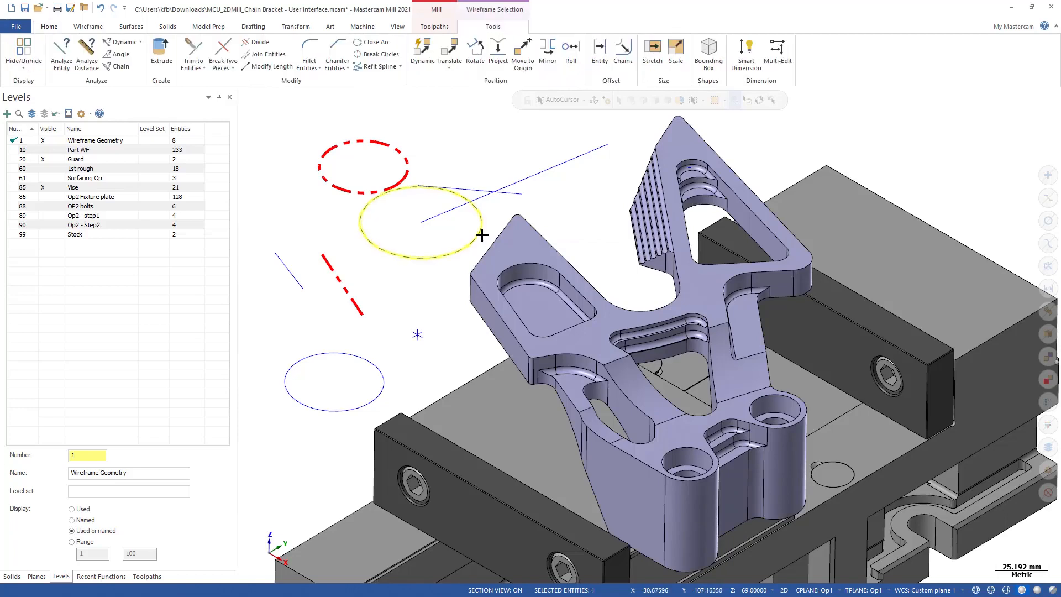
right_click(482, 235)
left_click(593, 205)
left_click(577, 262)
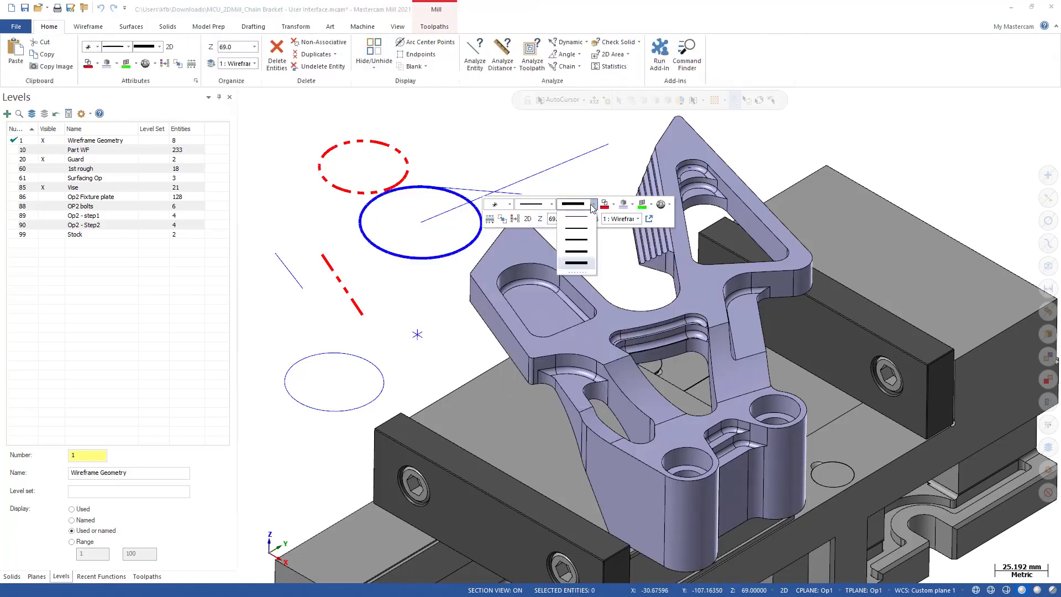
left_click(482, 223)
right_click(482, 223)
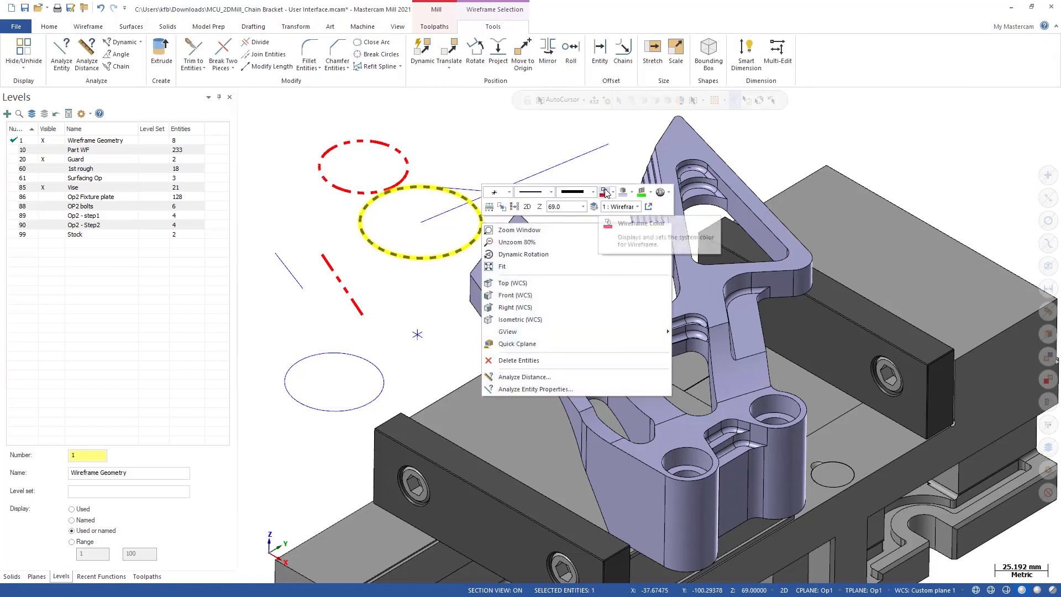
left_click(604, 192)
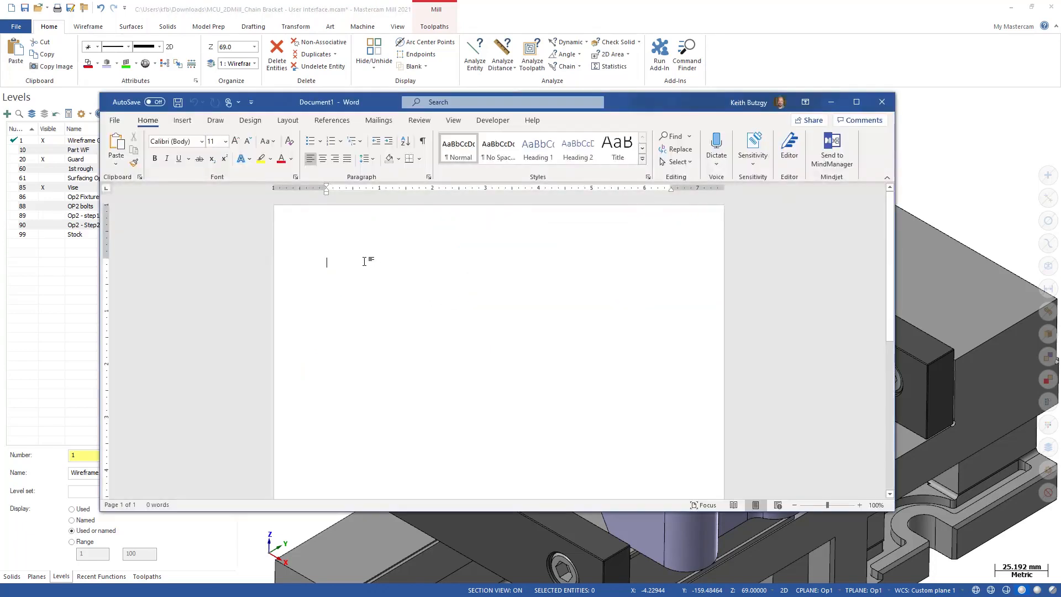
- In the blank Word document, write "Mastercam" and set the word's font size to 18
type("Mastercam")
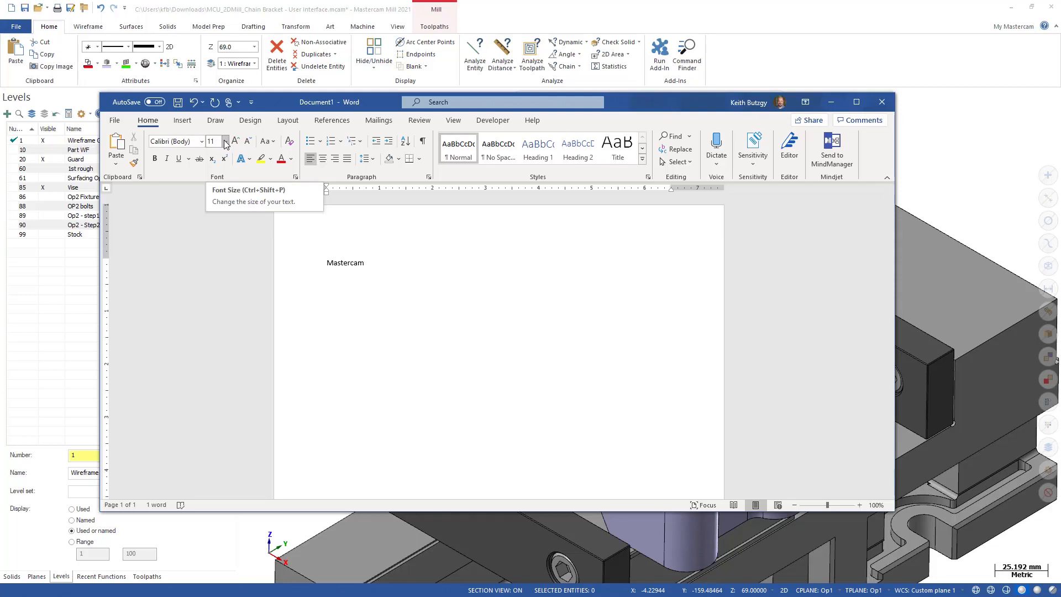
left_click_drag(377, 264, 326, 264)
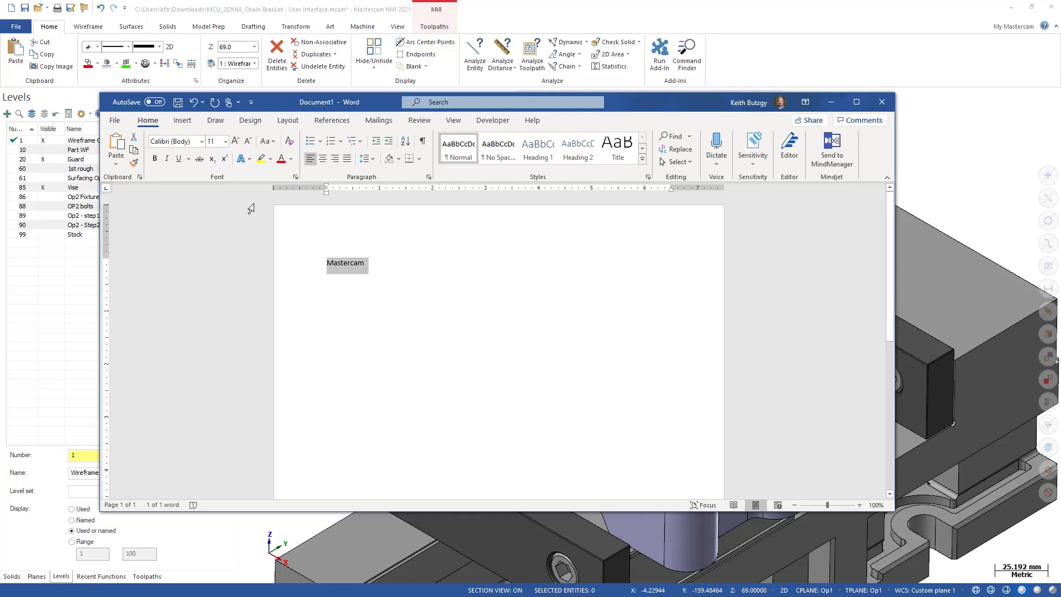
left_click(225, 141)
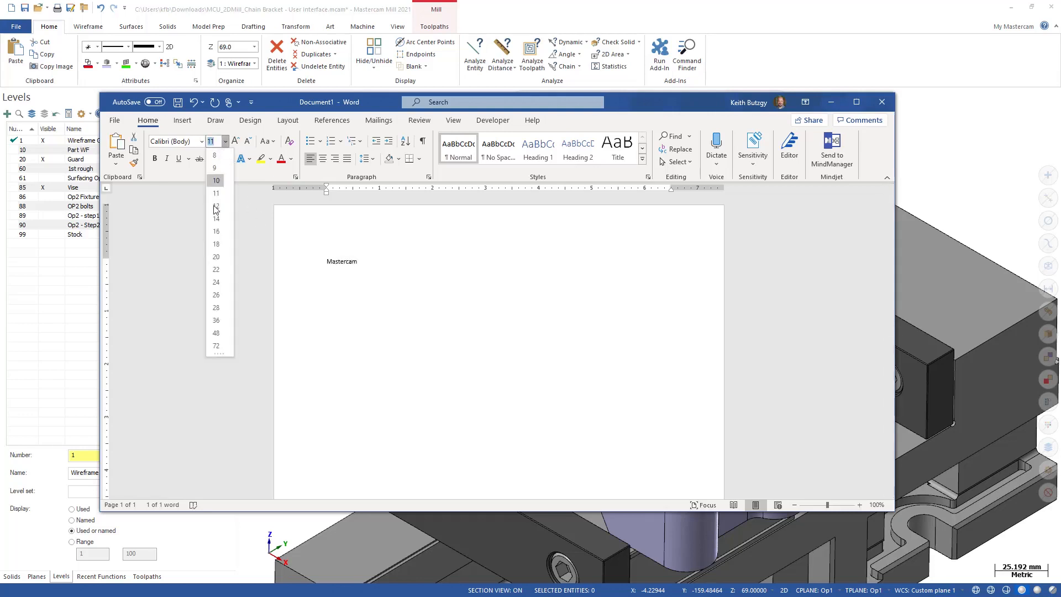
left_click(217, 244)
- Add a second "Mastercam" two lines below the first, preset to red Arial Black at size 26
left_click(436, 291)
key("Return")
key("Return")
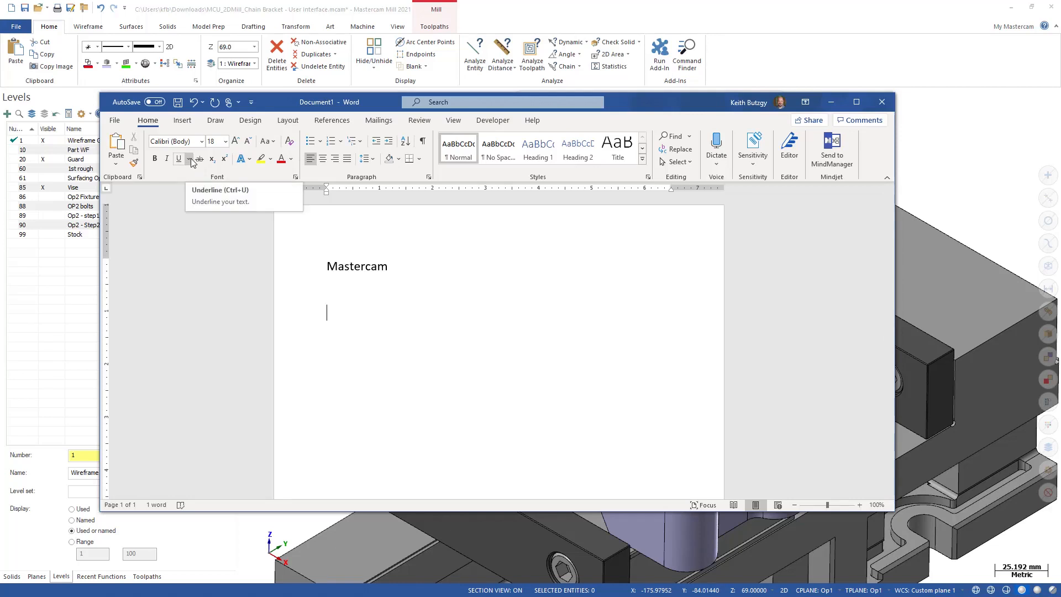
left_click(202, 142)
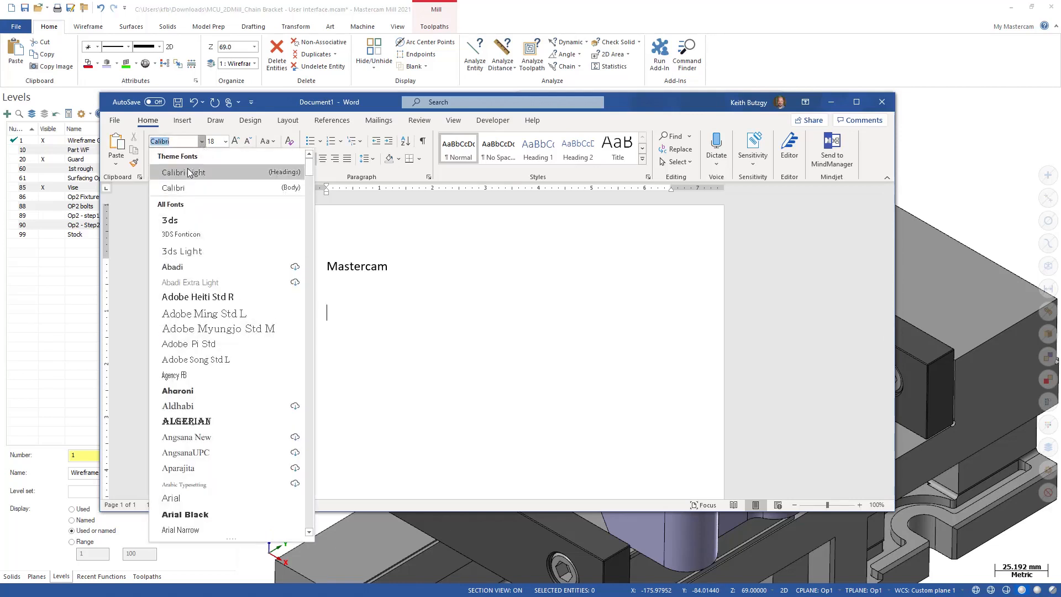
left_click(173, 515)
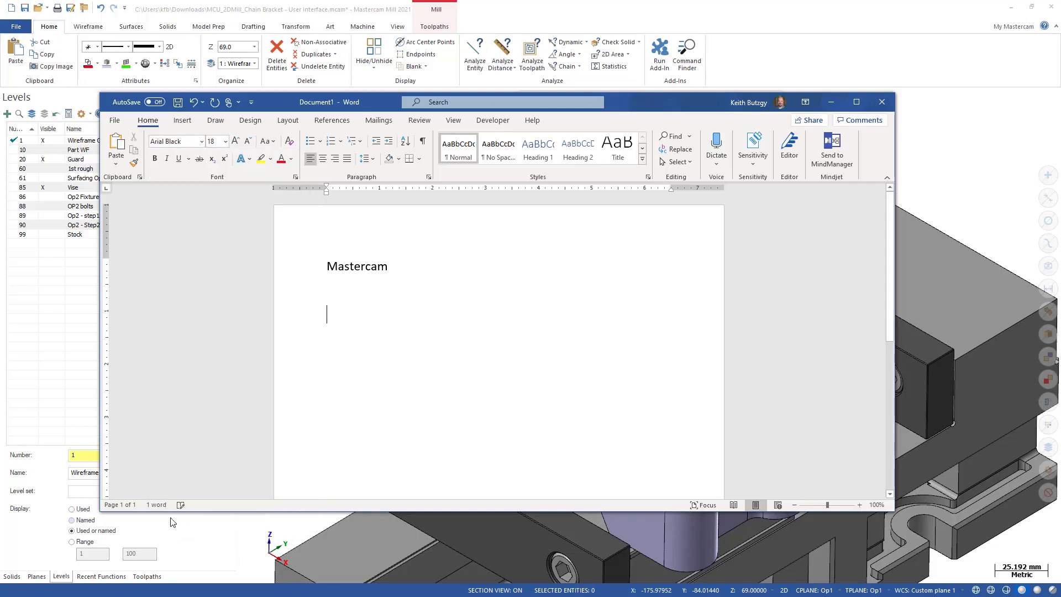
left_click(225, 141)
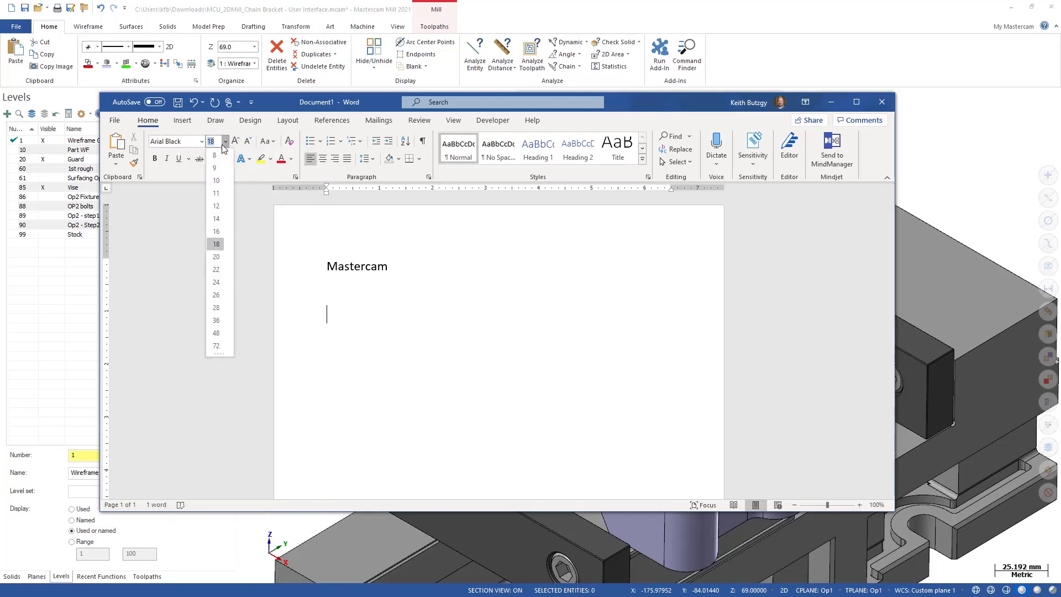
left_click(216, 295)
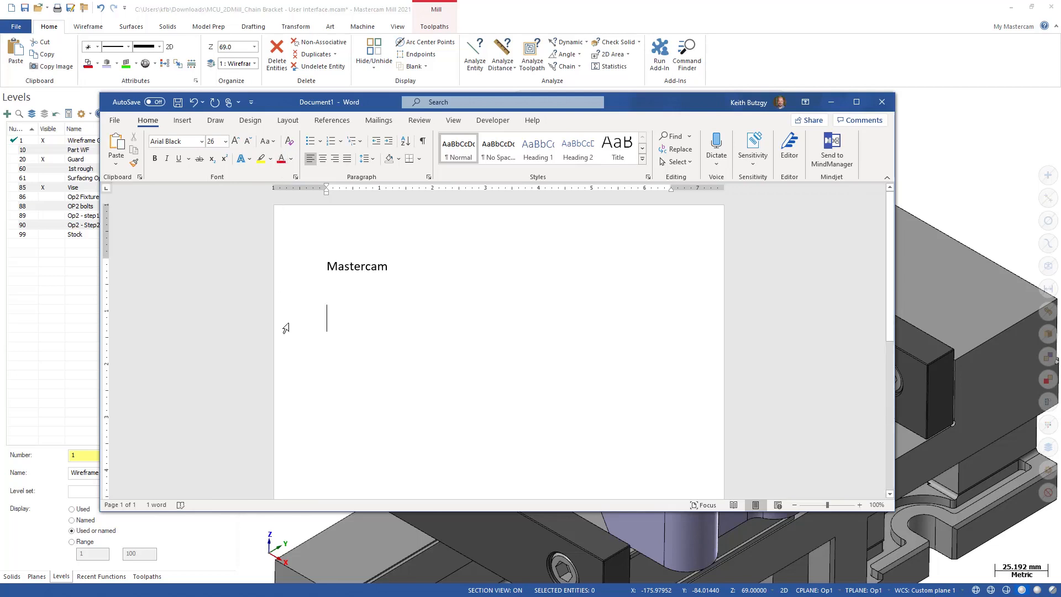
type("Mastercam")
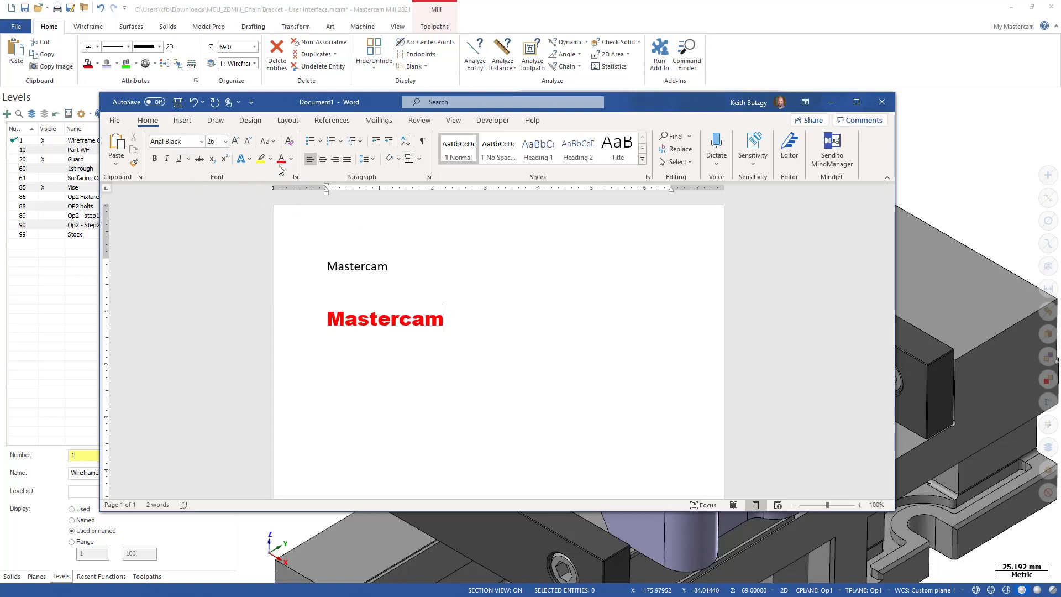
- Switch back to Mastercam and apply the fourth Plastic material to the lower blue circle
left_click(385, 3)
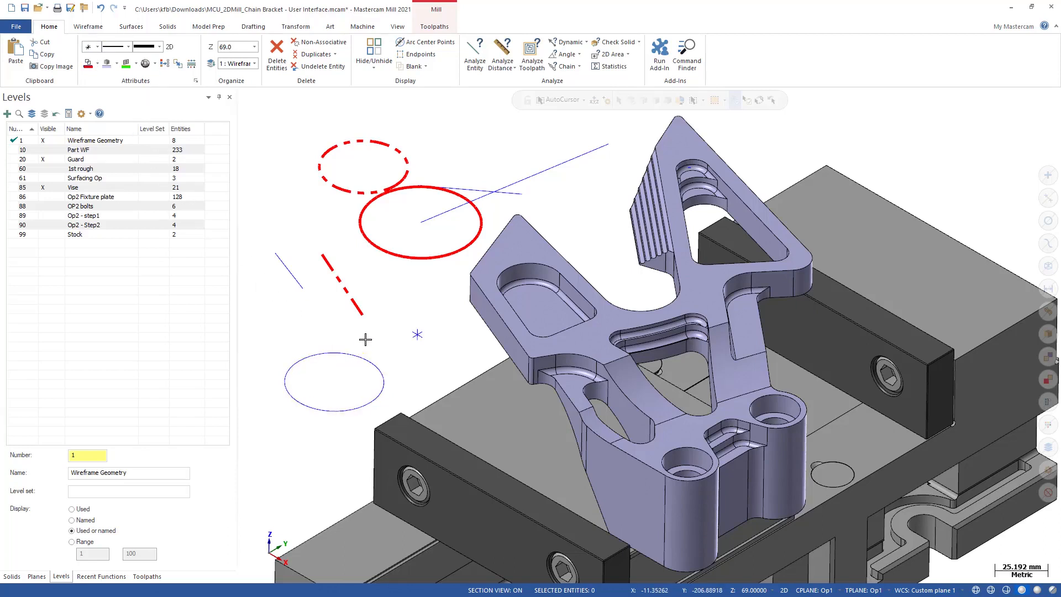
left_click(330, 352)
left_click(51, 27)
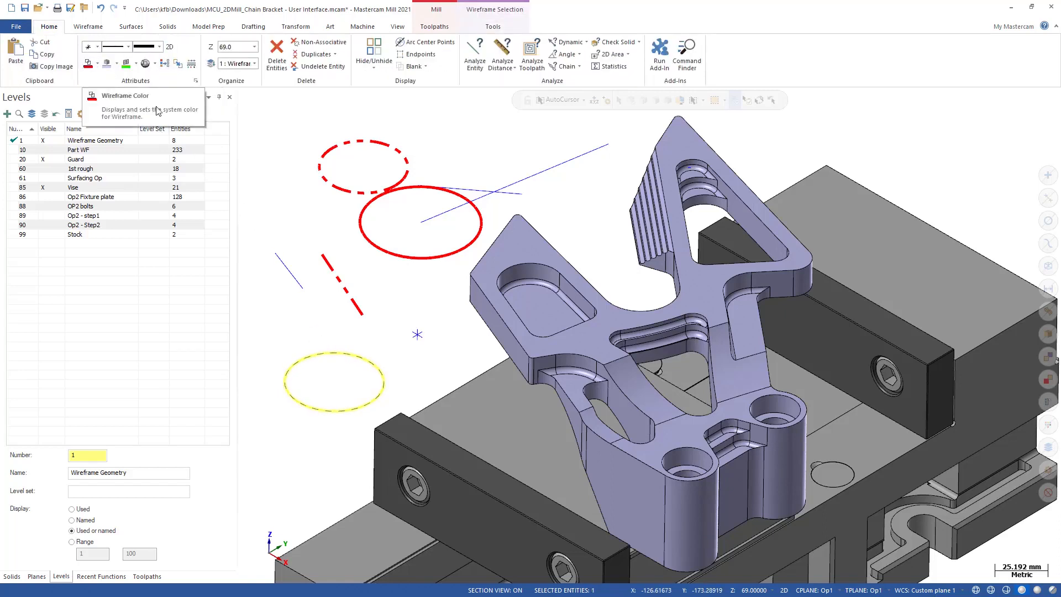
right_click(317, 231)
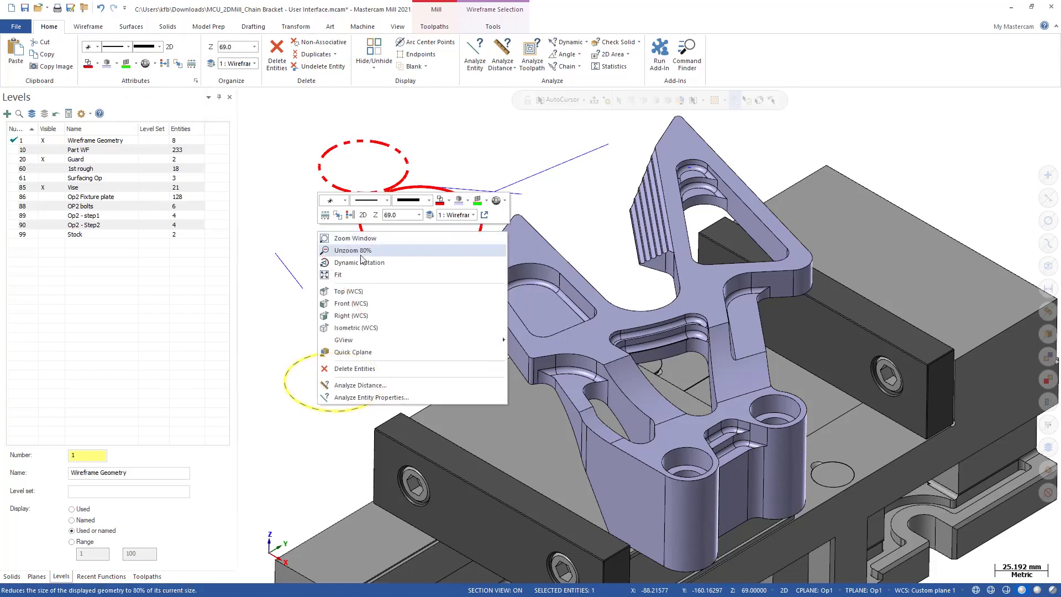
left_click(271, 116)
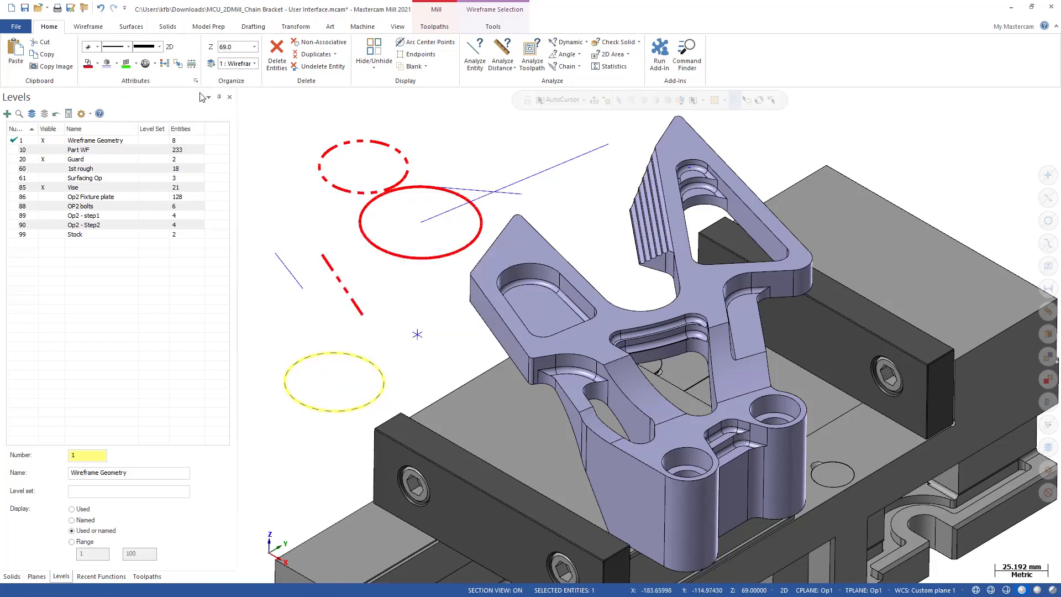
left_click(145, 64)
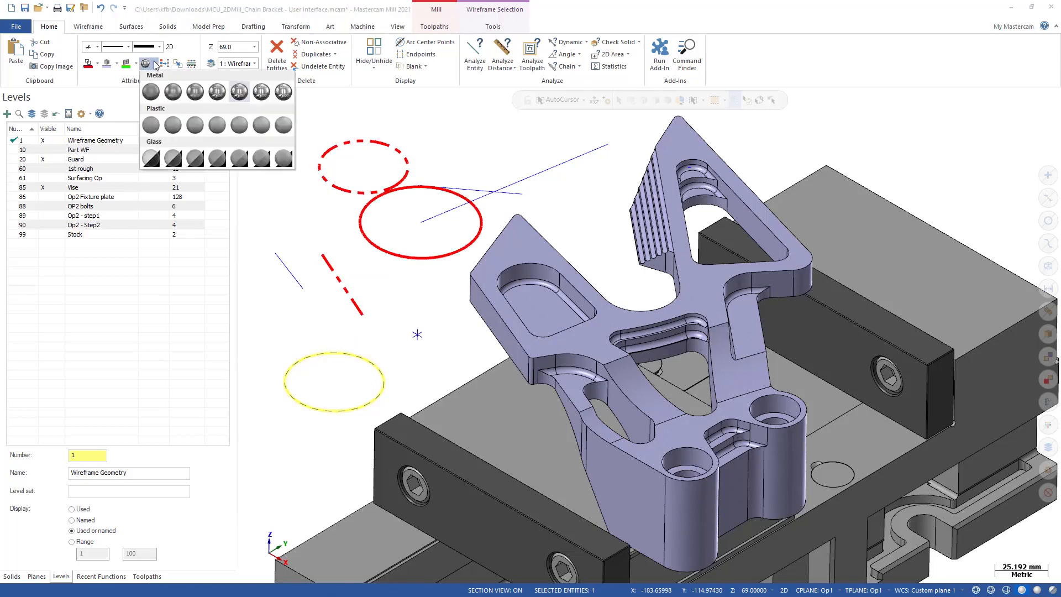
left_click(217, 127)
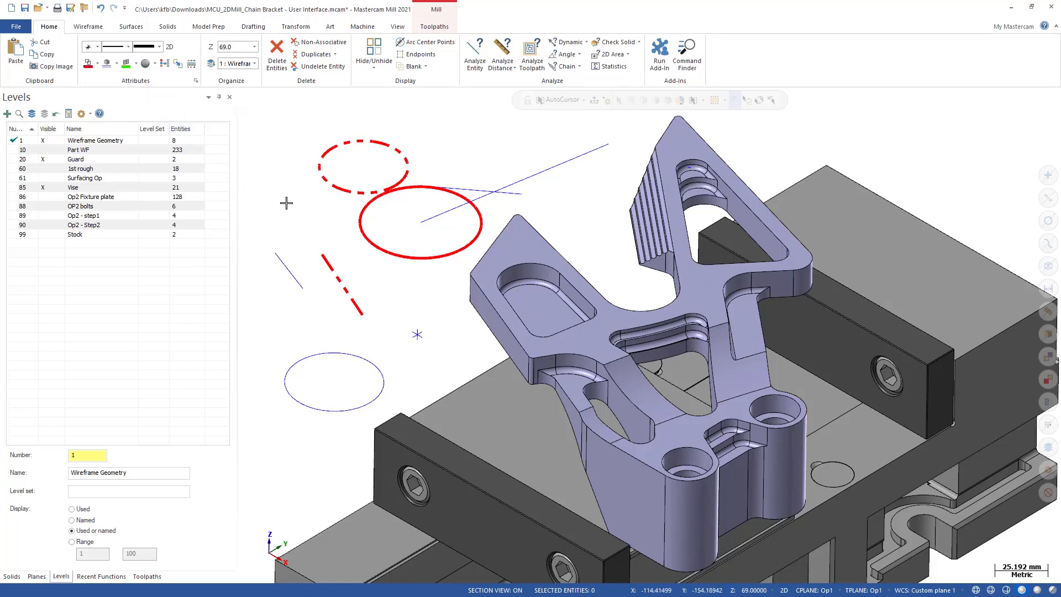
- Apply the seventh Plastic material to the chain bracket solid
left_click(525, 246)
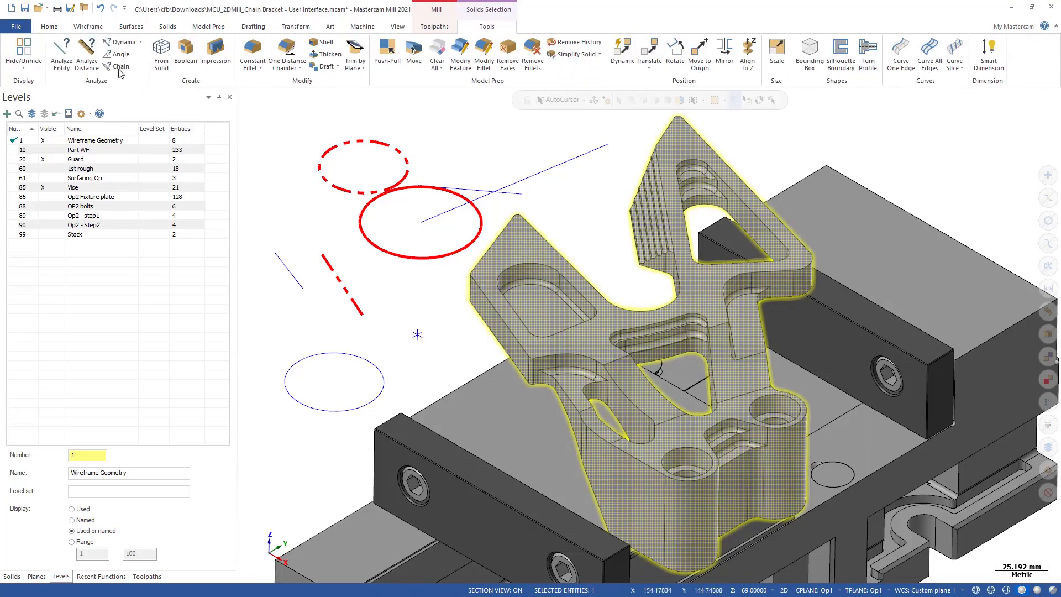
left_click(50, 30)
left_click(155, 64)
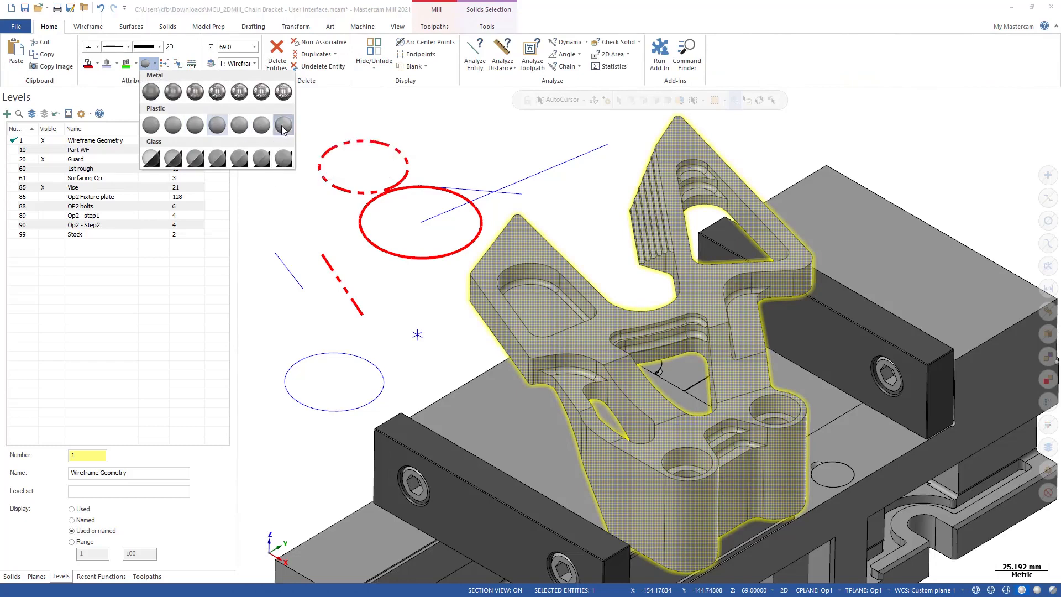
left_click(284, 127)
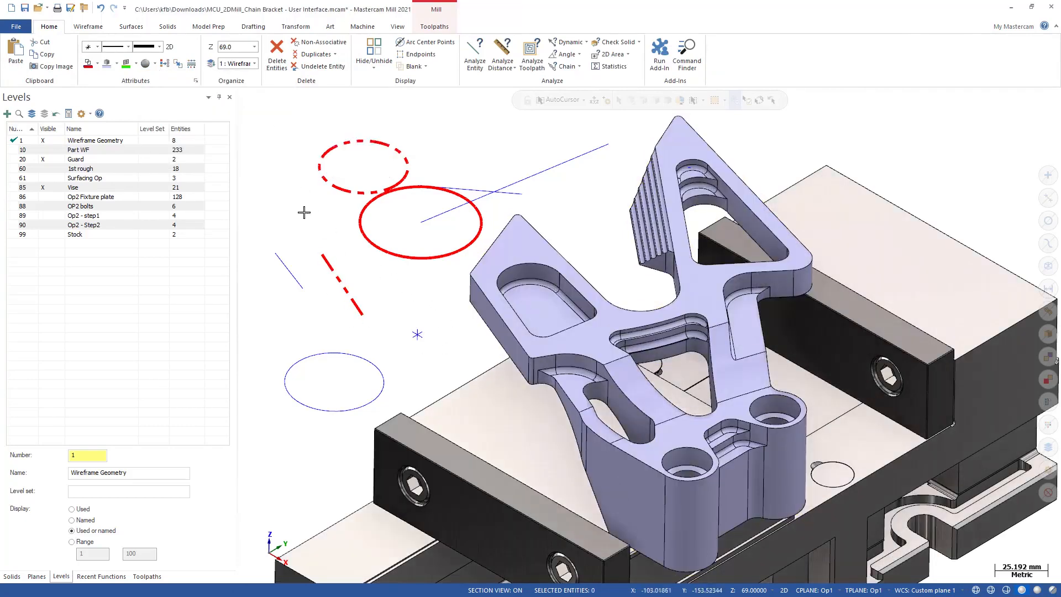
- Apply the Metal Level 7 material to the chain bracket solid
left_click(491, 307)
key("Escape")
mouse_move(419, 296)
middle_mouse_down()
mouse_move(410, 289)
mouse_move(405, 299)
mouse_move(420, 301)
middle_mouse_up()
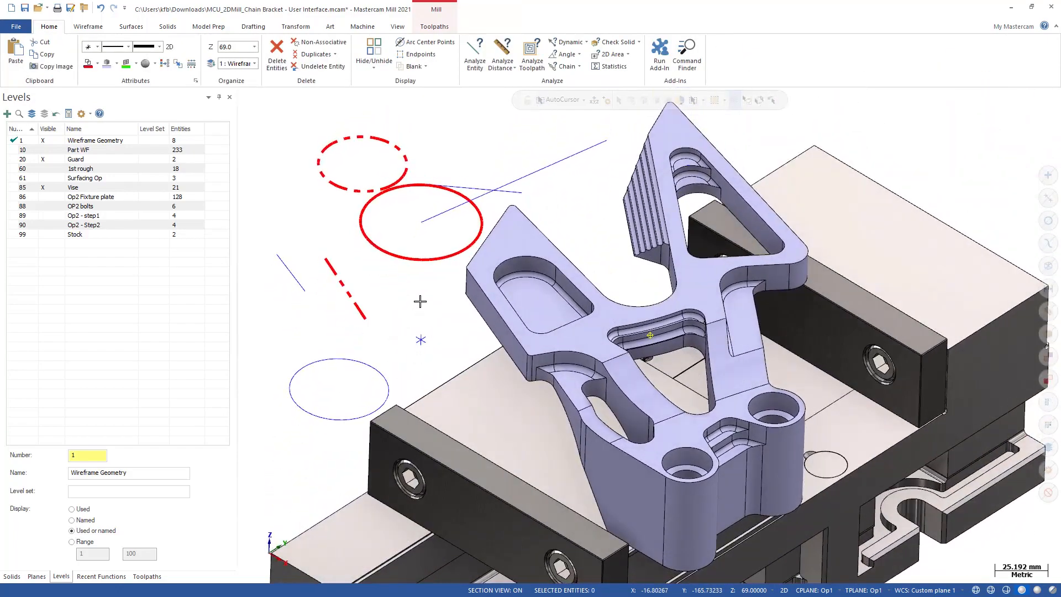
left_click(510, 231)
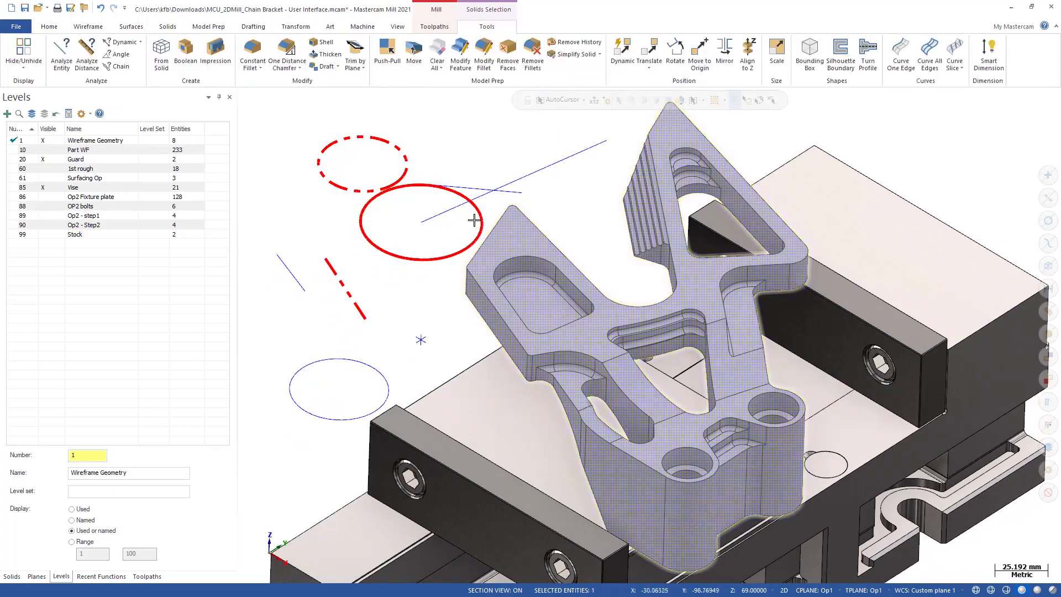
left_click(52, 26)
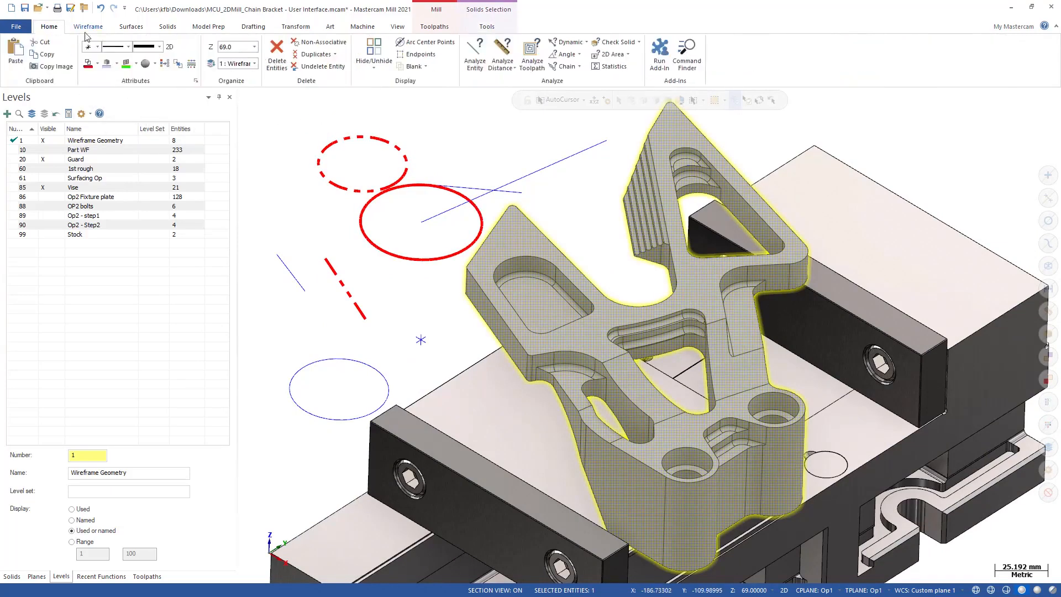
left_click(149, 64)
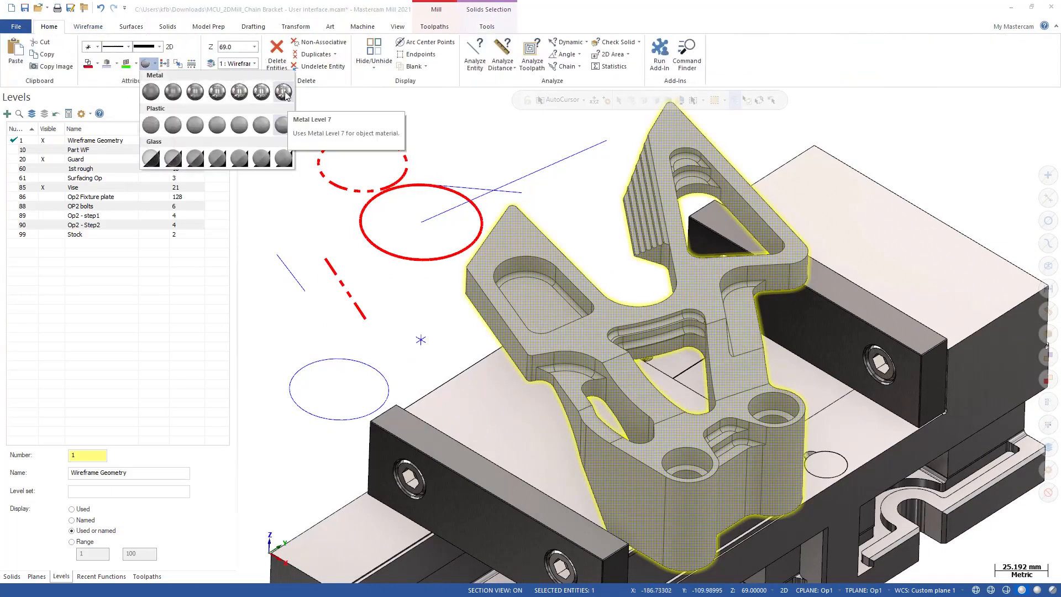
left_click(284, 94)
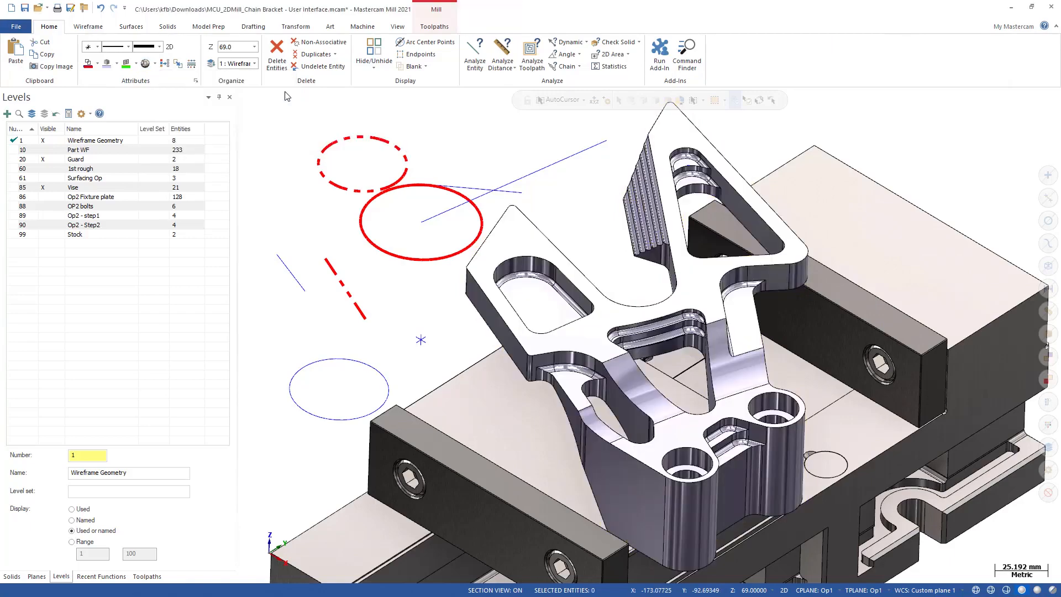
mouse_move(429, 305)
middle_mouse_down()
mouse_move(421, 415)
mouse_move(429, 304)
middle_mouse_up()
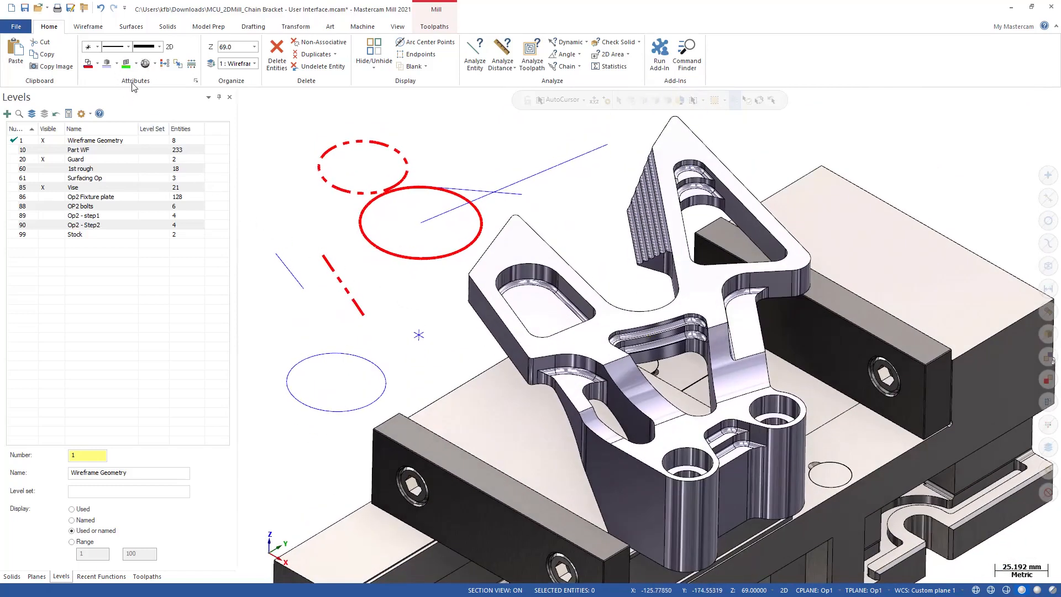
left_click(98, 48)
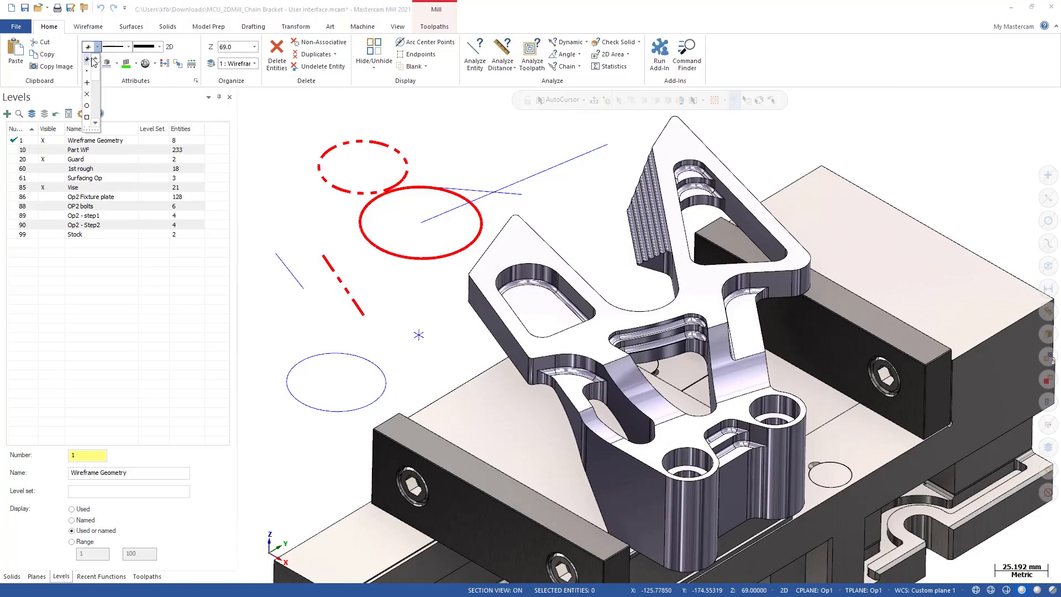
left_click(128, 47)
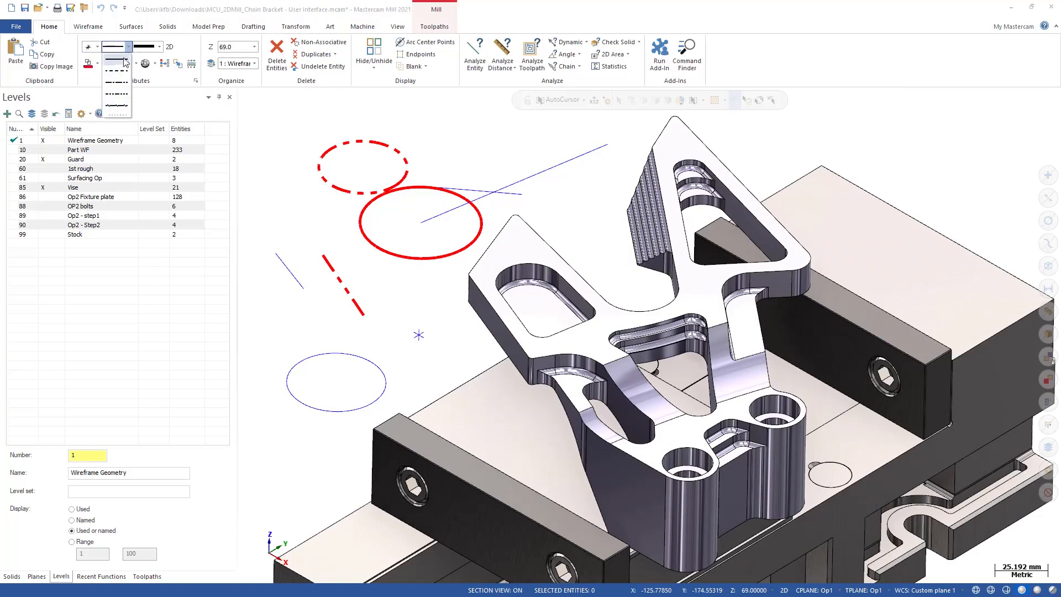
left_click(159, 47)
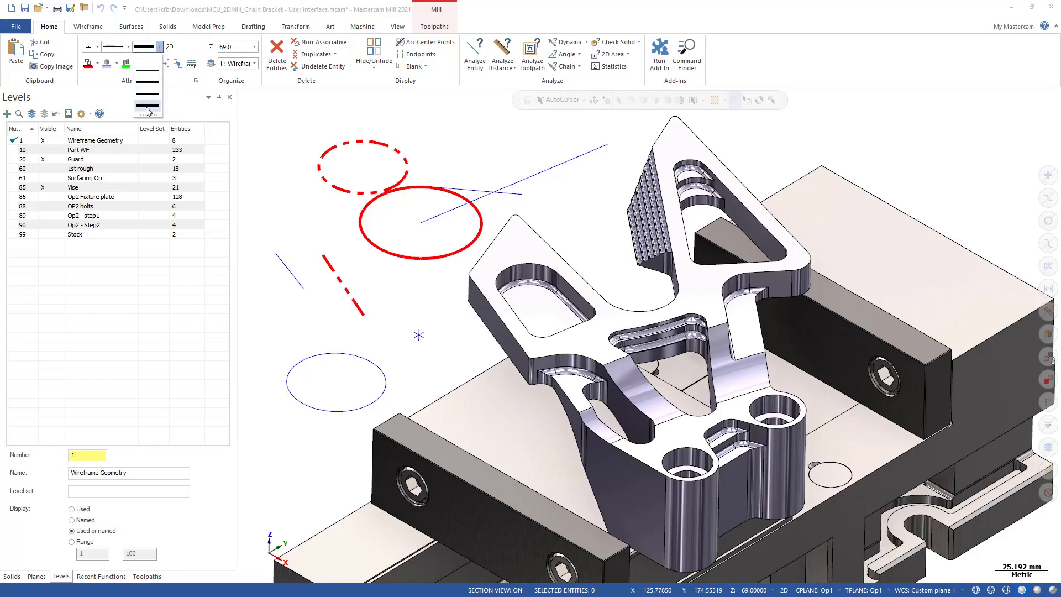
left_click(182, 39)
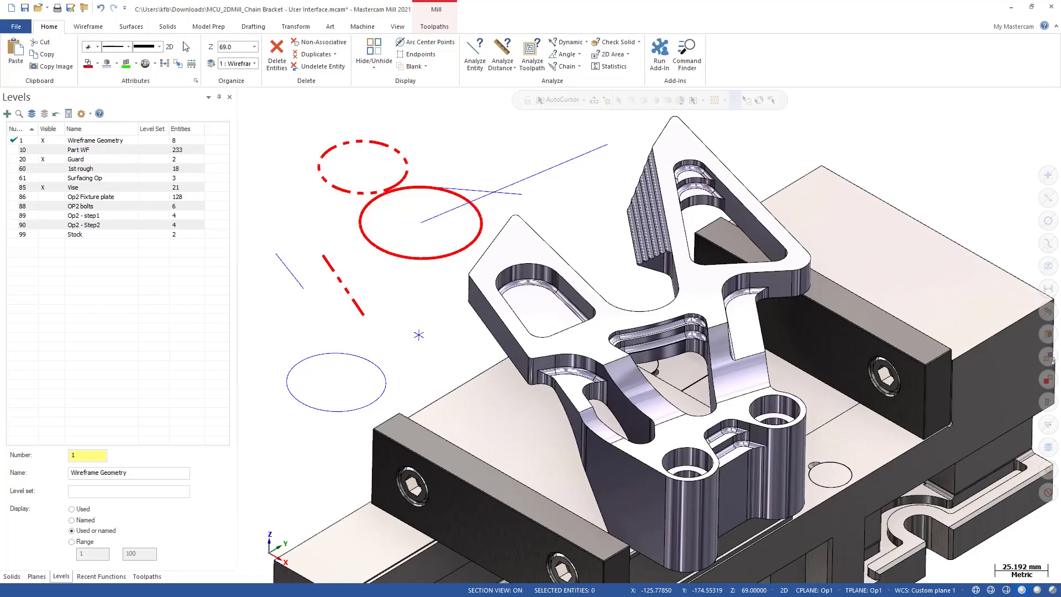